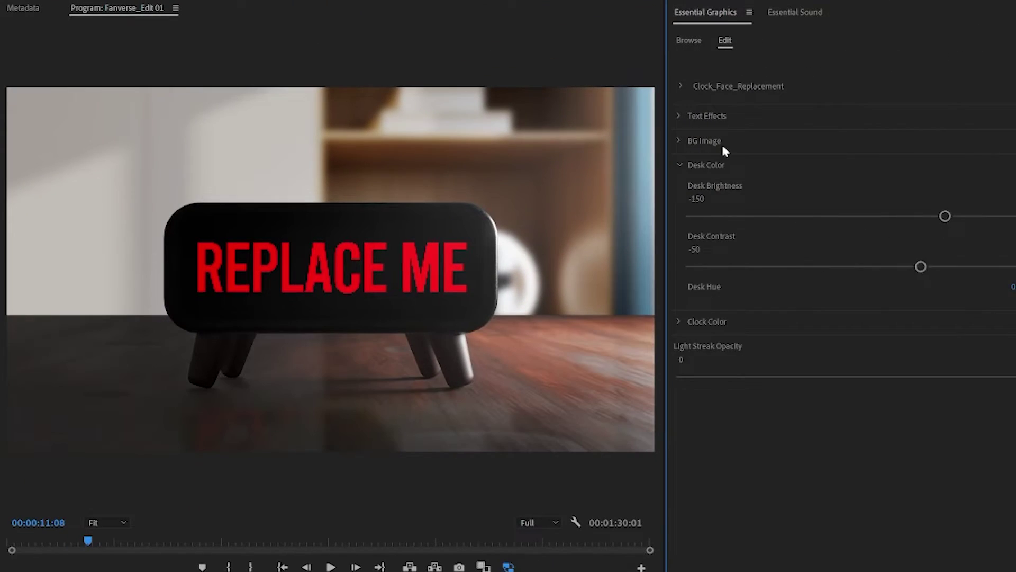
# - Expand the BG Image group in Essential Graphics to preview the clock template's background settings
pyautogui.click(932, 116)
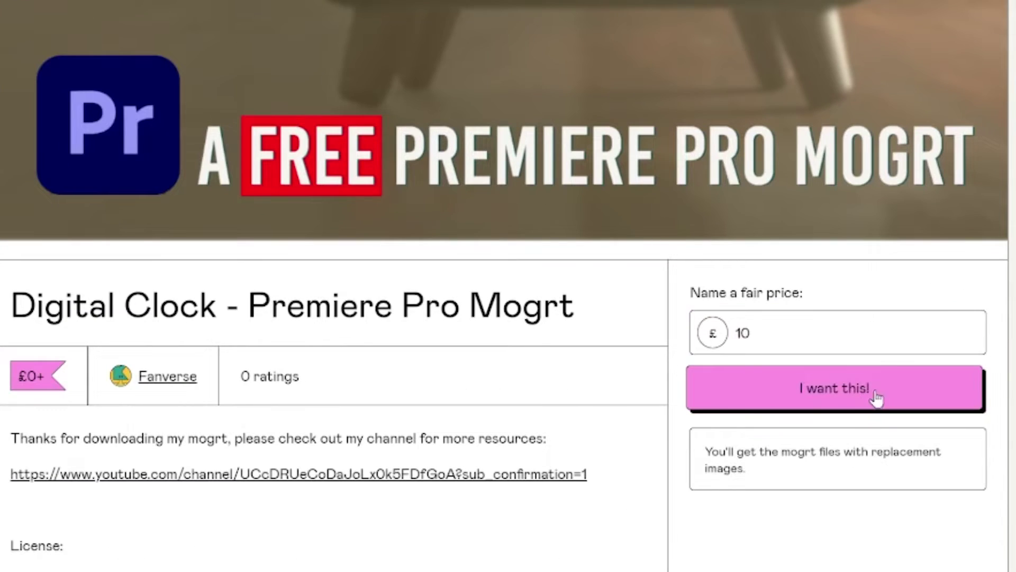
# - Claim the Digital Clock mogrt, open its Drive folder, and select the .mogrt files and Fonts folder
pyautogui.click(654, 383)
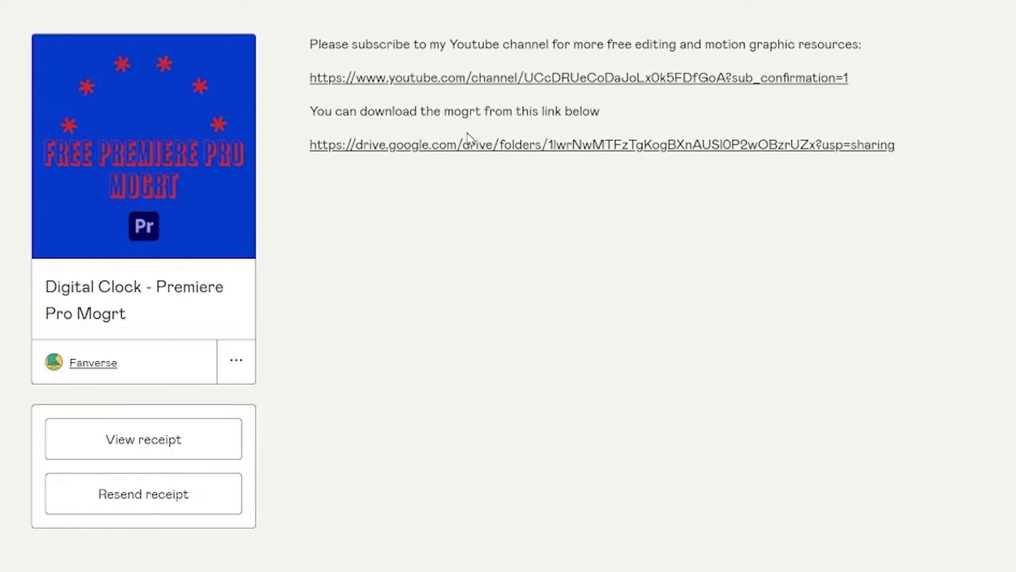
pyautogui.click(512, 146)
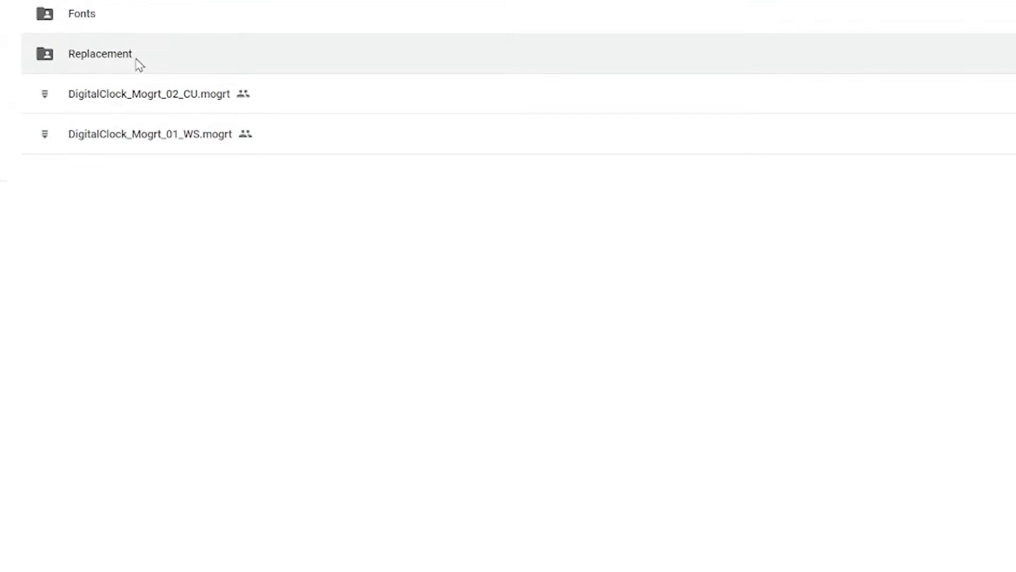
pyautogui.moveTo(345, 208); pyautogui.dragTo(139, 9)
pyautogui.click(236, 275)
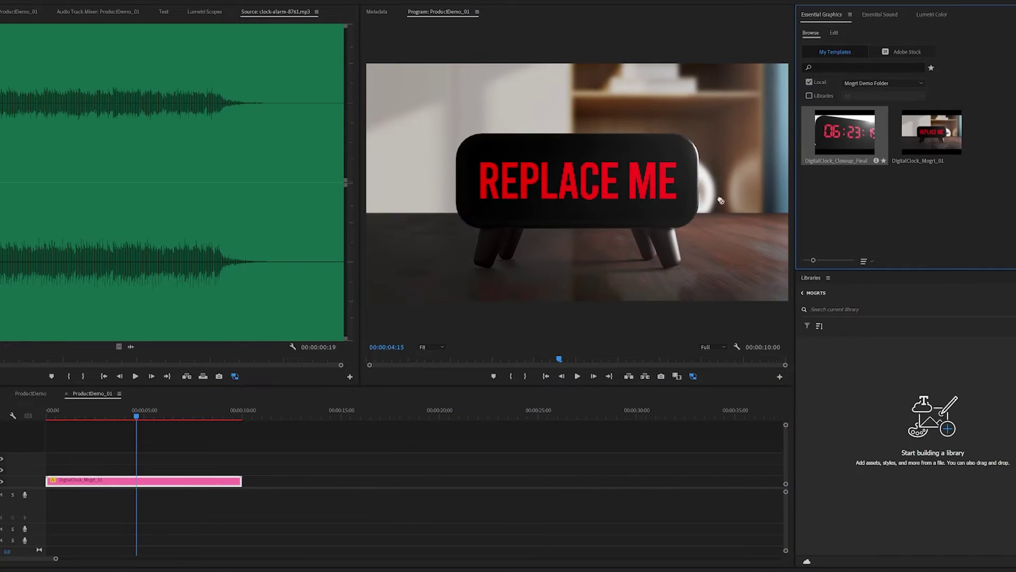
# - Place DigitalClock_Closeup_Final after the first clip and replace its background with BG_1.mov
pyautogui.moveTo(845, 133); pyautogui.dragTo(243, 484)
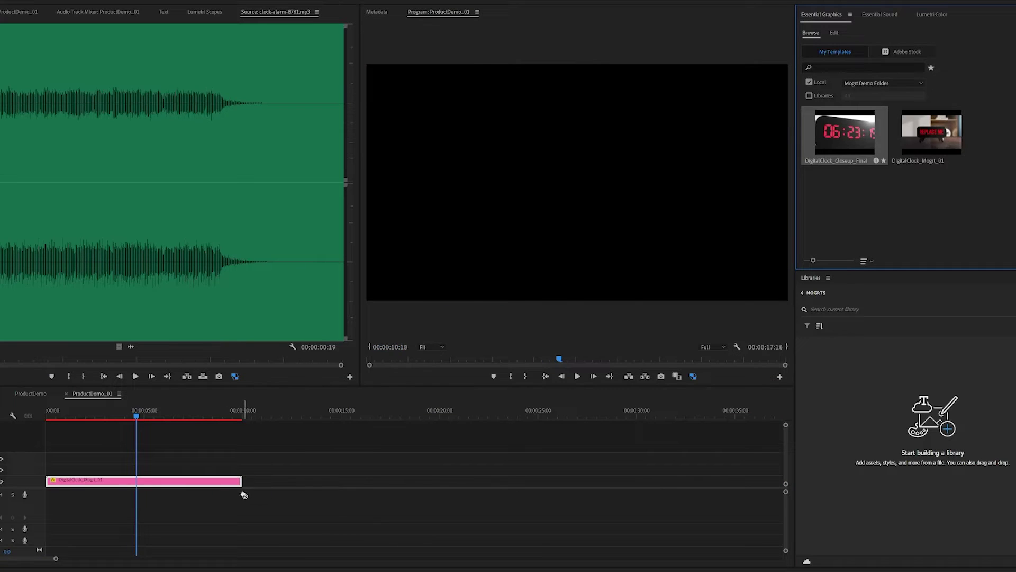
pyautogui.moveTo(326, 417); pyautogui.dragTo(141, 426)
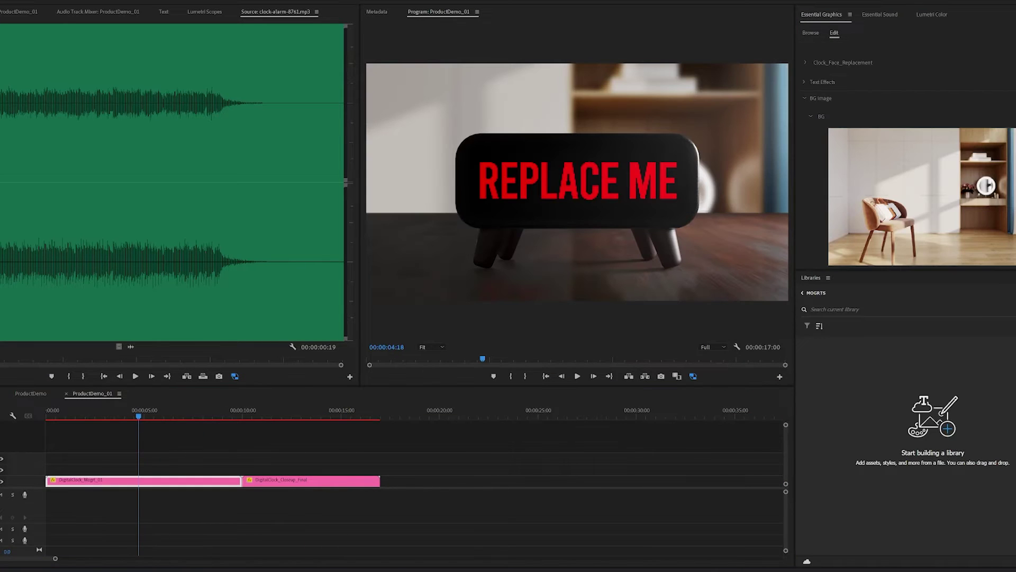
pyautogui.moveTo(105, 163); pyautogui.dragTo(904, 200)
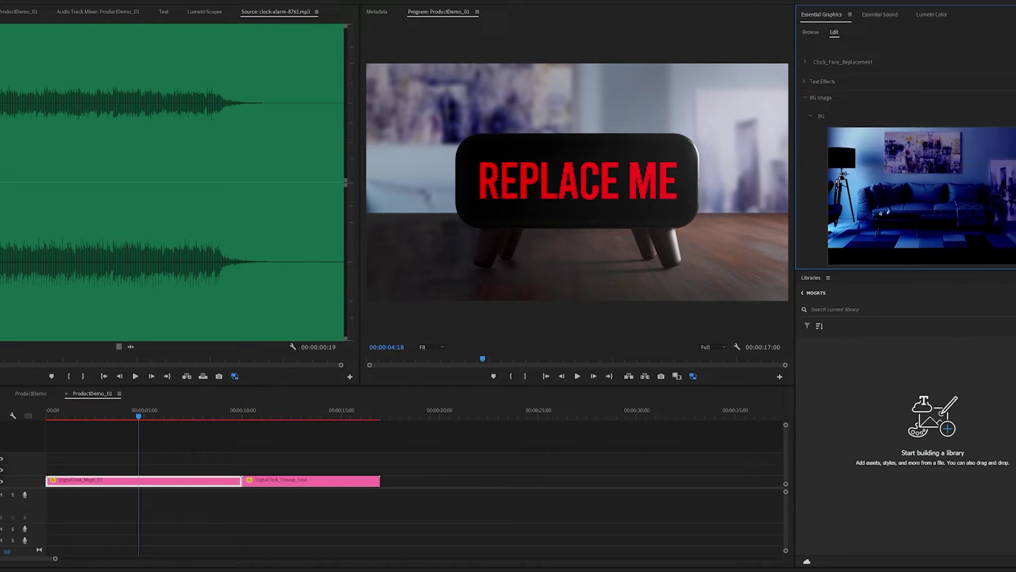
# - Lower the Desk Brightness to darken the desk
pyautogui.scroll(-5, 1014, 208)
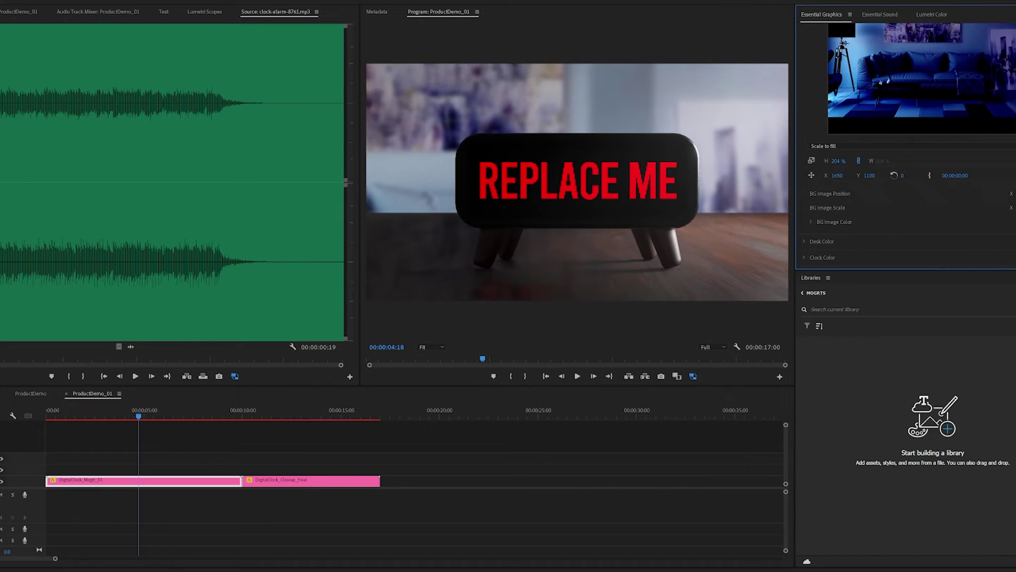
pyautogui.scroll(-2, 908, 159)
pyautogui.click(805, 186)
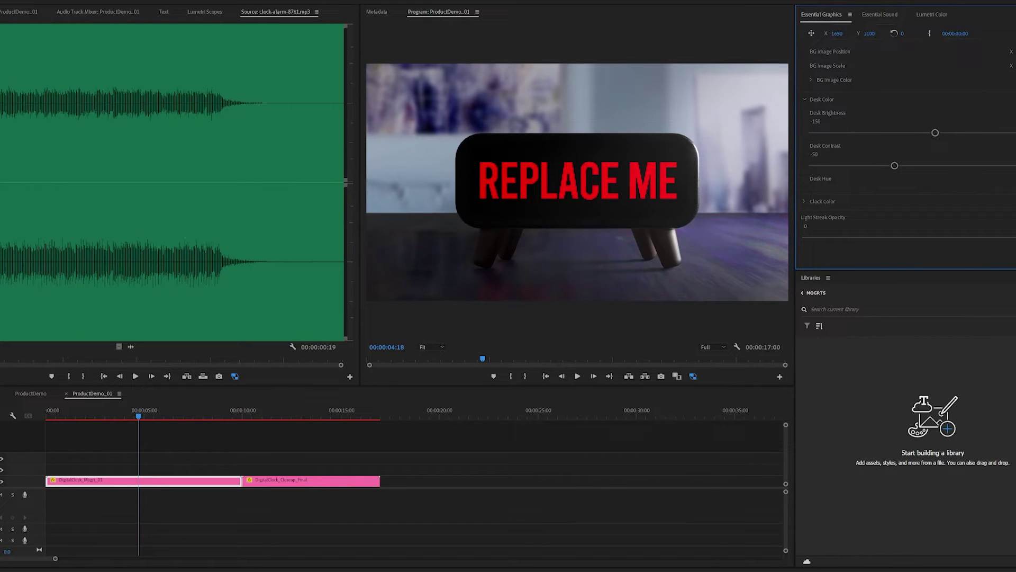
pyautogui.moveTo(935, 132); pyautogui.dragTo(887, 132)
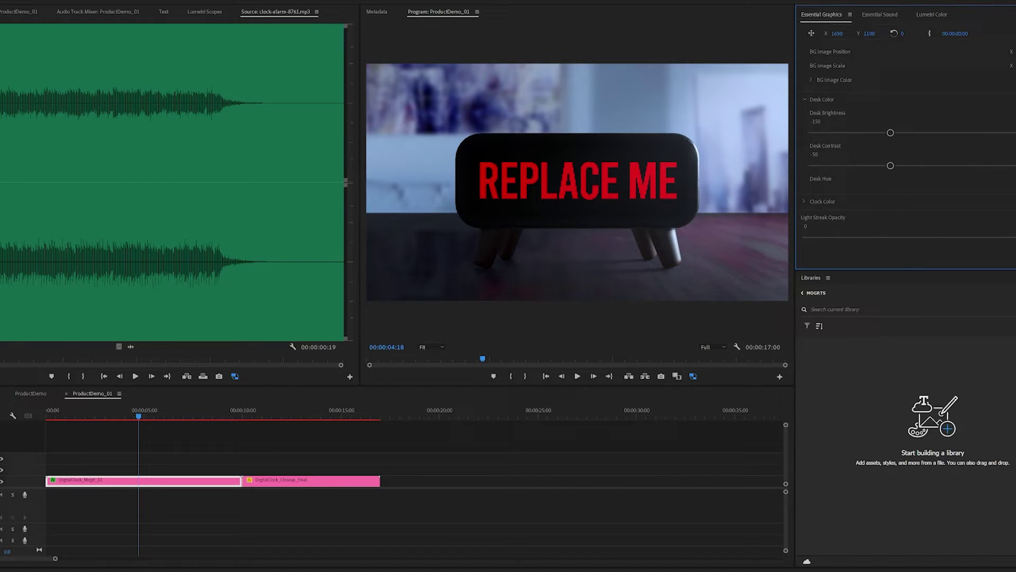
# - Edit the clock face image, hiding the REPLACE ME and date text layers so only the black box remains
pyautogui.click(805, 202)
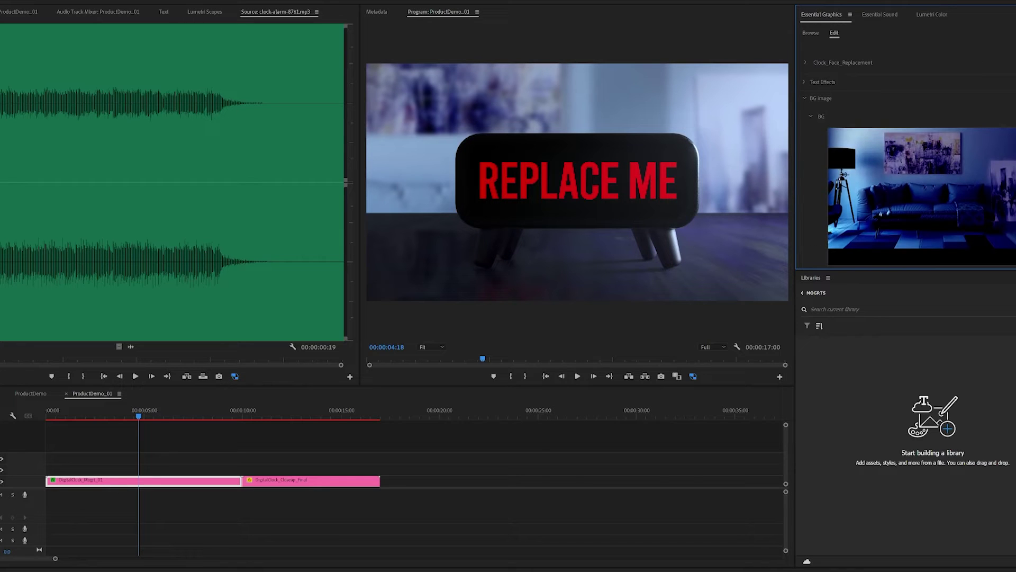
pyautogui.click(806, 63)
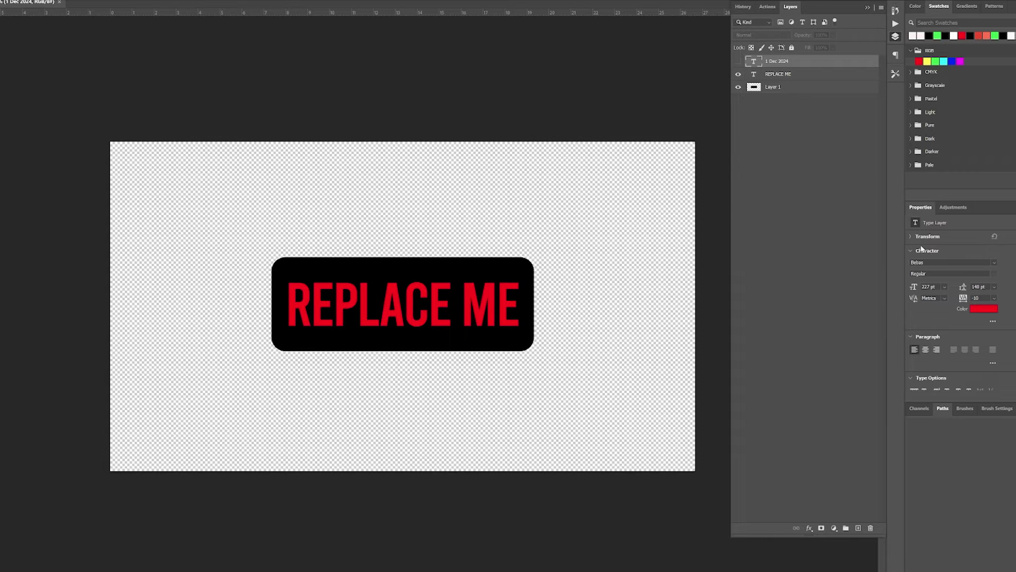
pyautogui.click(792, 129)
pyautogui.click(738, 74)
pyautogui.click(739, 61)
pyautogui.click(739, 61)
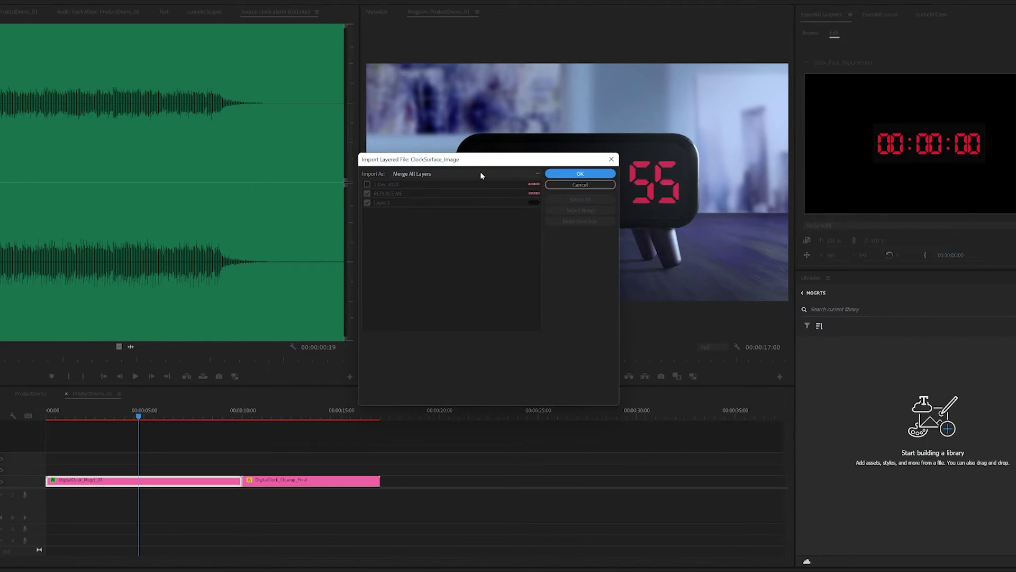
# - Import the ClockSurface_Image PSD as Individual Layers, bringing in the black box layer
pyautogui.click(487, 175)
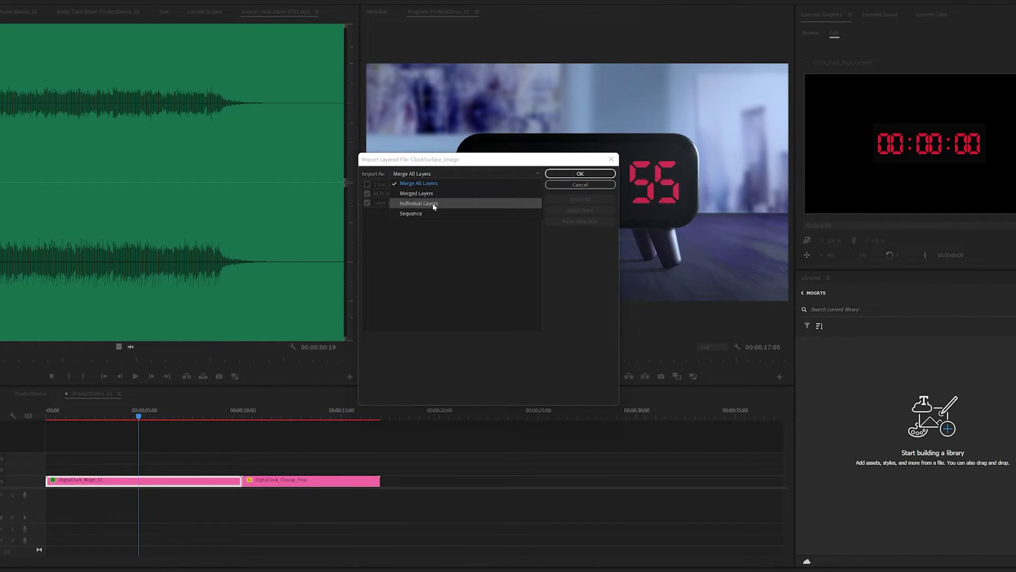
pyautogui.click(433, 204)
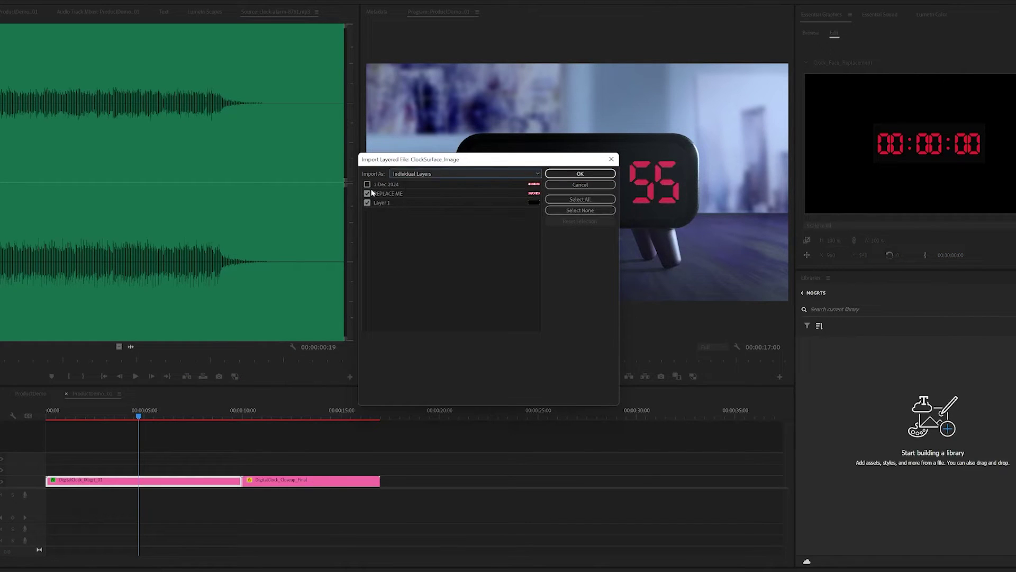
pyautogui.click(581, 174)
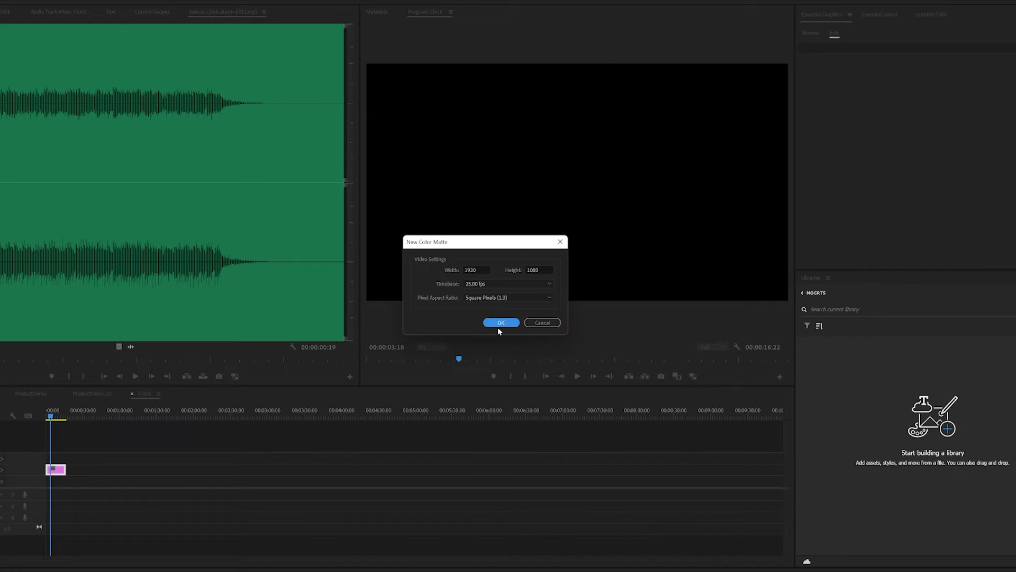
# - Create a white 1920x1080 Color Matte and lengthen it to about 20 seconds
pyautogui.click(501, 322)
pyautogui.moveTo(381, 339); pyautogui.dragTo(317, 368)
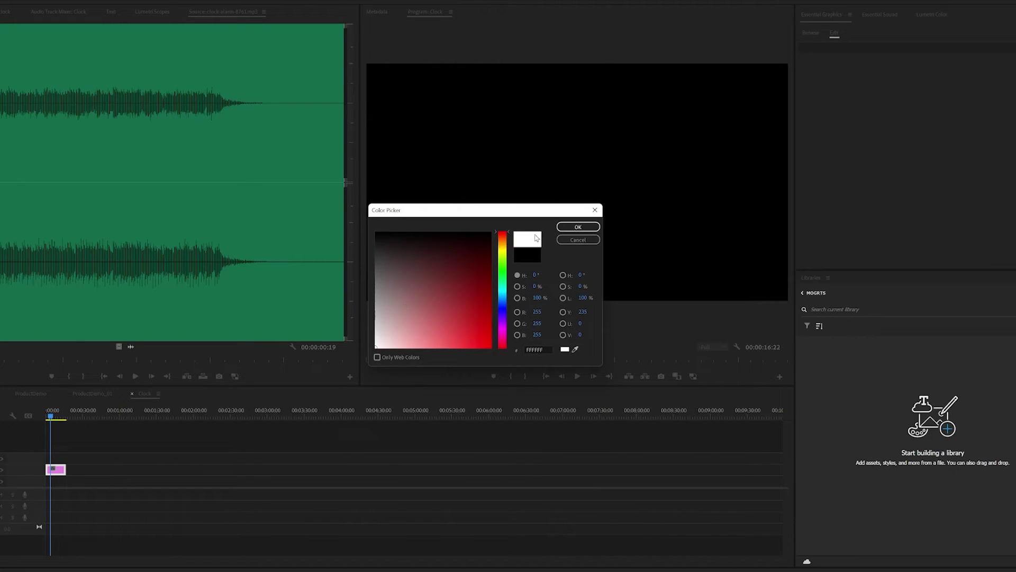
pyautogui.click(577, 228)
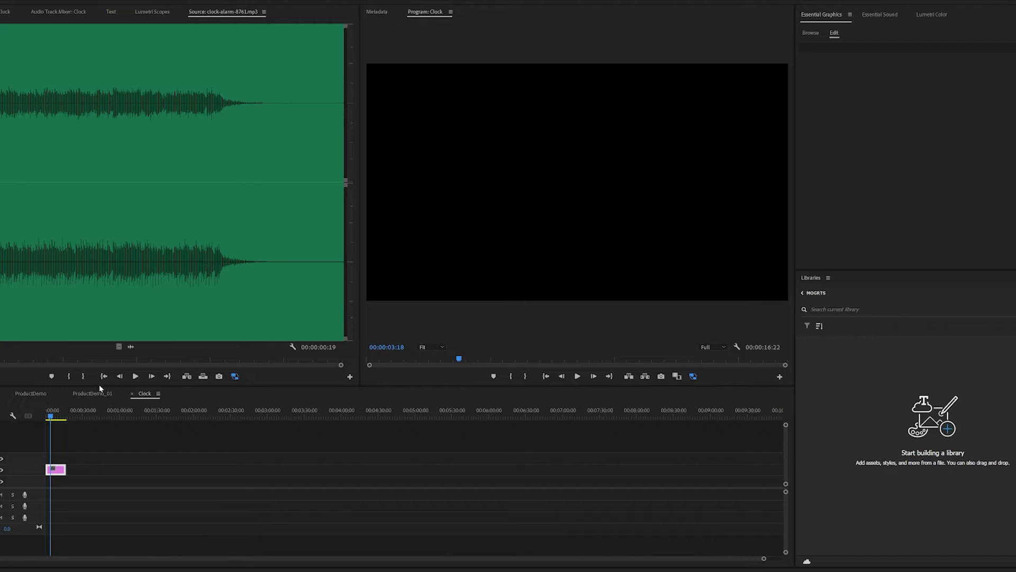
pyautogui.moveTo(53, 482); pyautogui.dragTo(66, 481)
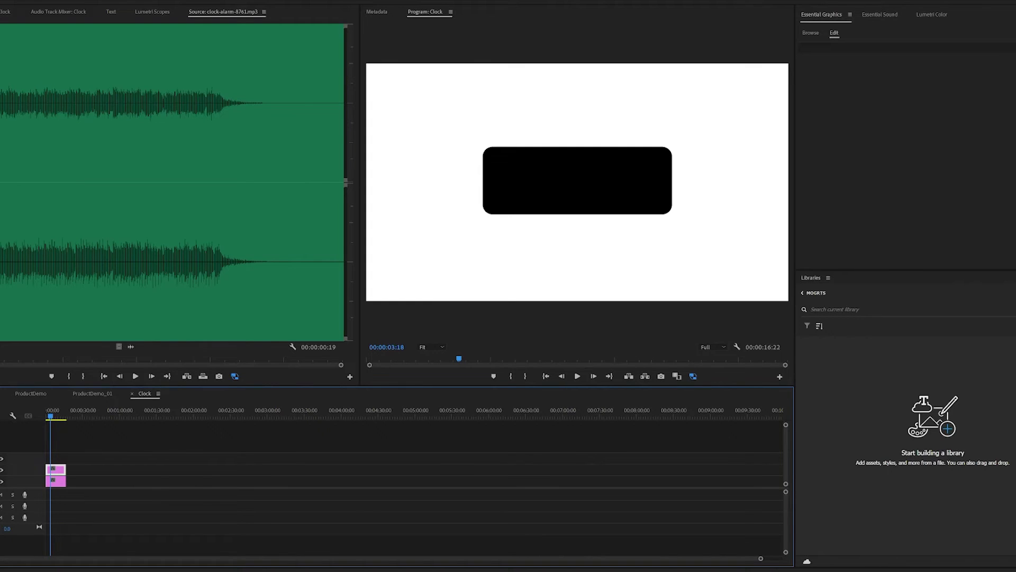
# - Add the text 'Hi I am a clock' on the black box
pyautogui.click(511, 188)
pyautogui.write('Hi I am a clock')
pyautogui.click(58, 456)
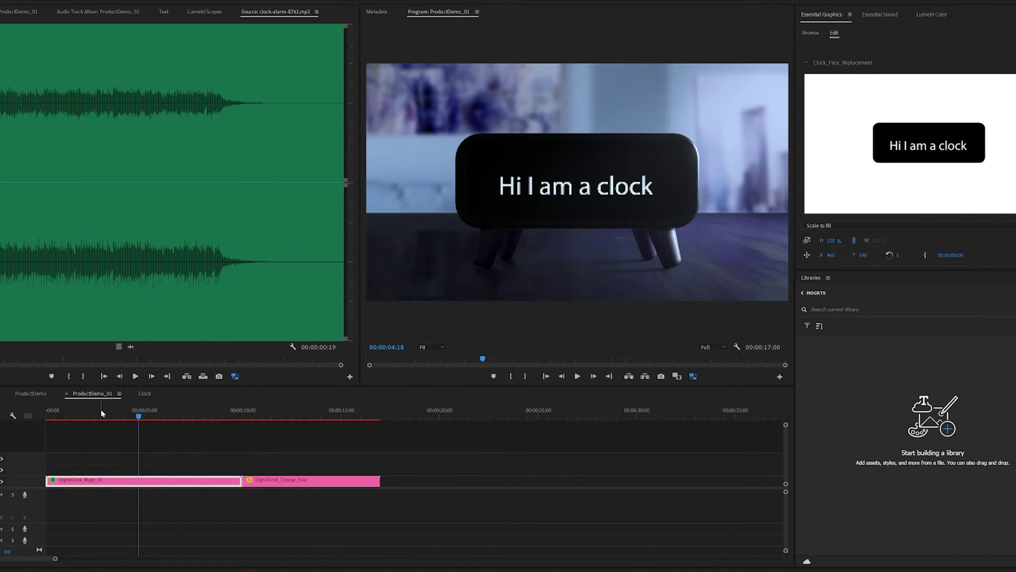
# - Move the playhead to the close-up clock and bring up its light ray, reflection and glow controls
pyautogui.moveTo(102, 414); pyautogui.dragTo(332, 420)
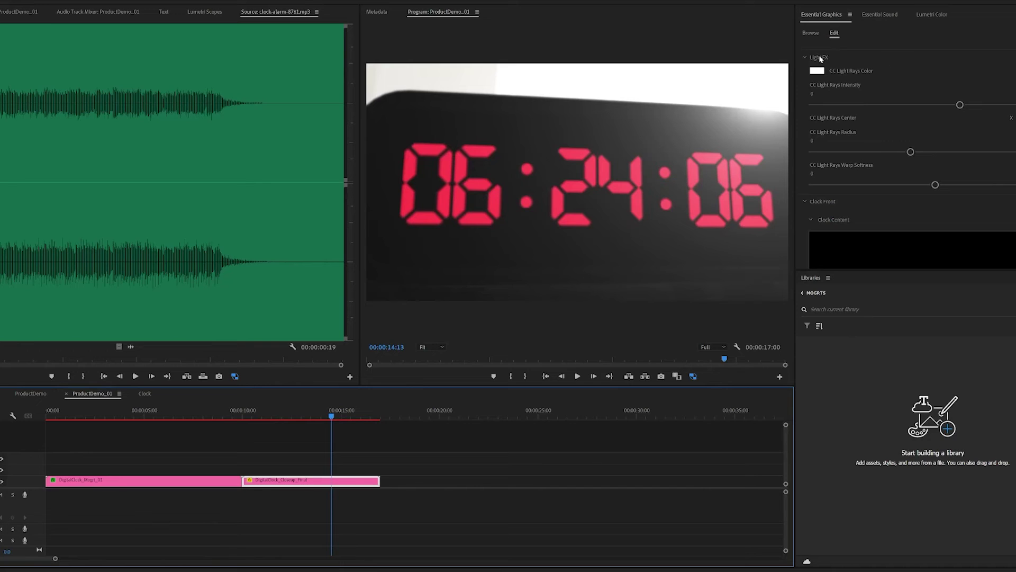
pyautogui.click(811, 33)
pyautogui.click(835, 33)
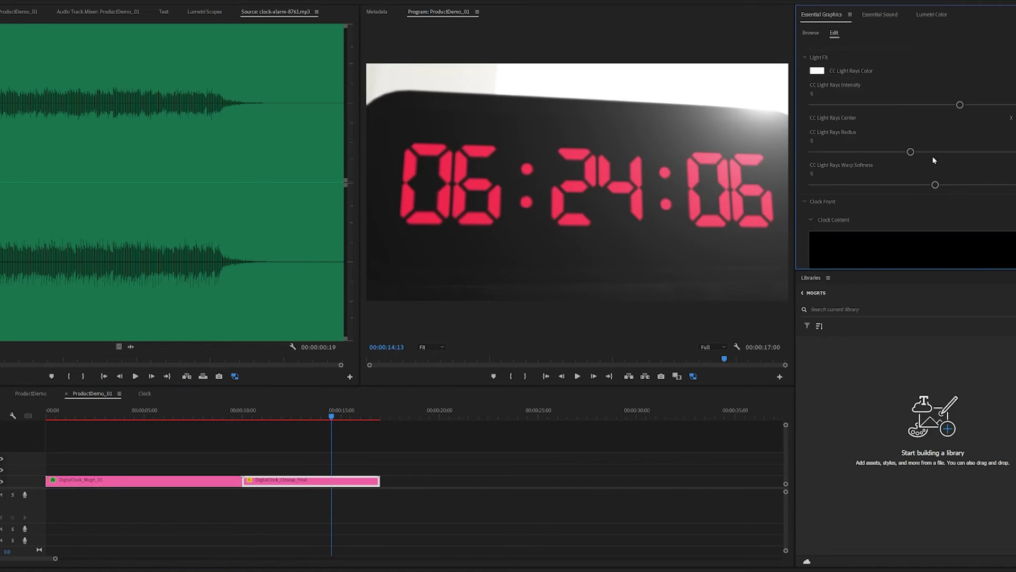
pyautogui.scroll(-4, 906, 145)
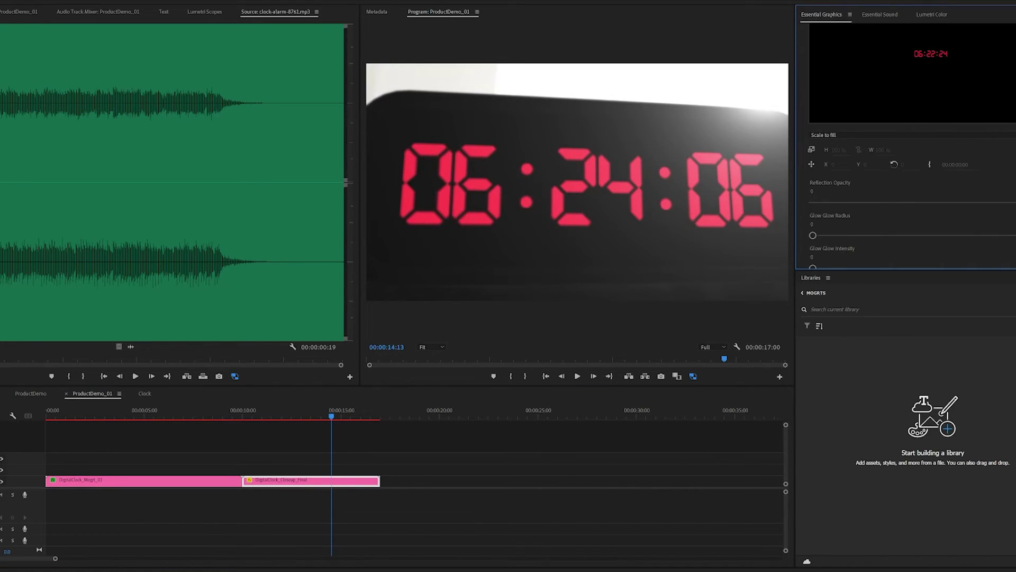